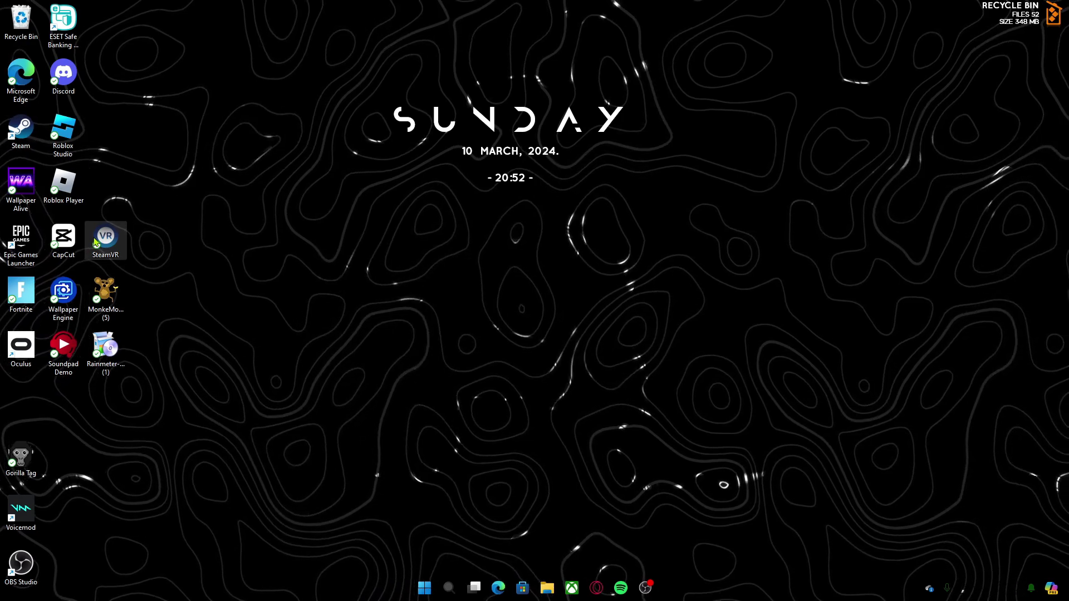
Step: Launch Monke Mod Manager and set the Steam Gorilla Tag.exe as the game location
left_click(105, 292)
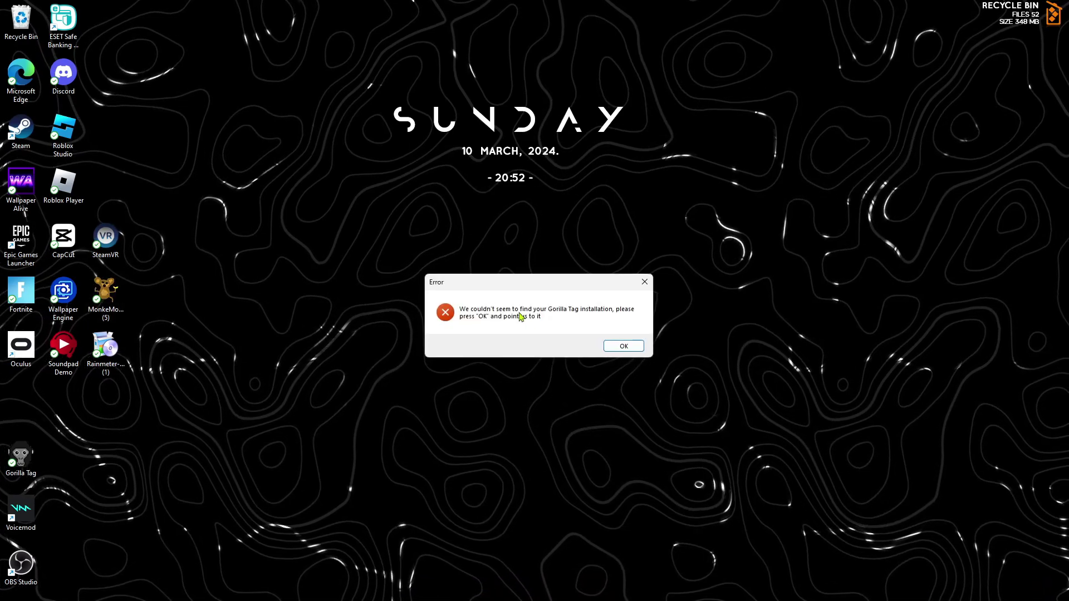
left_click(623, 347)
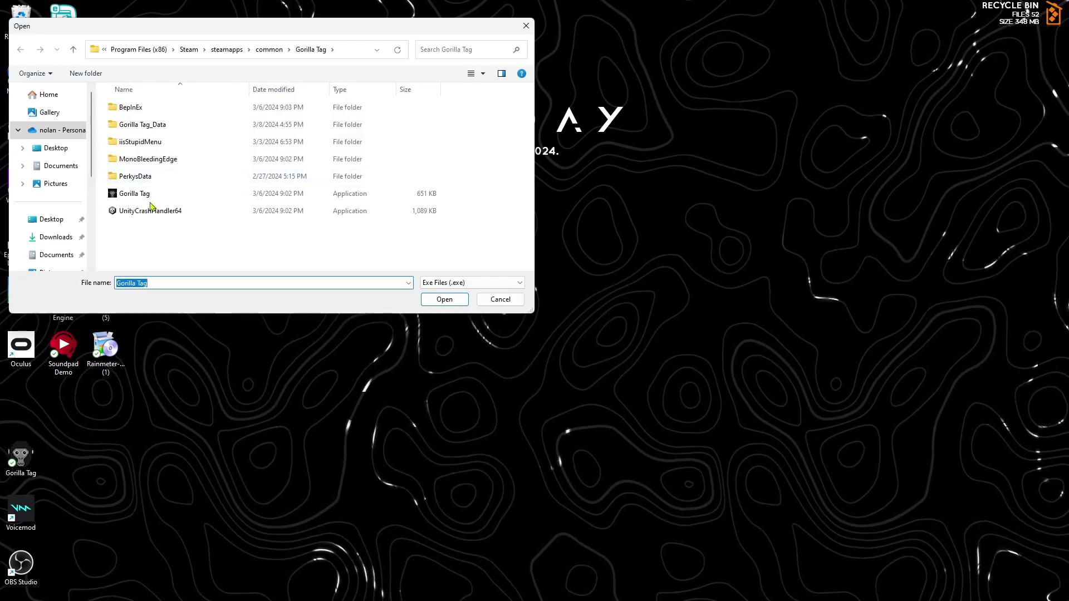
left_click(133, 194)
left_click(444, 299)
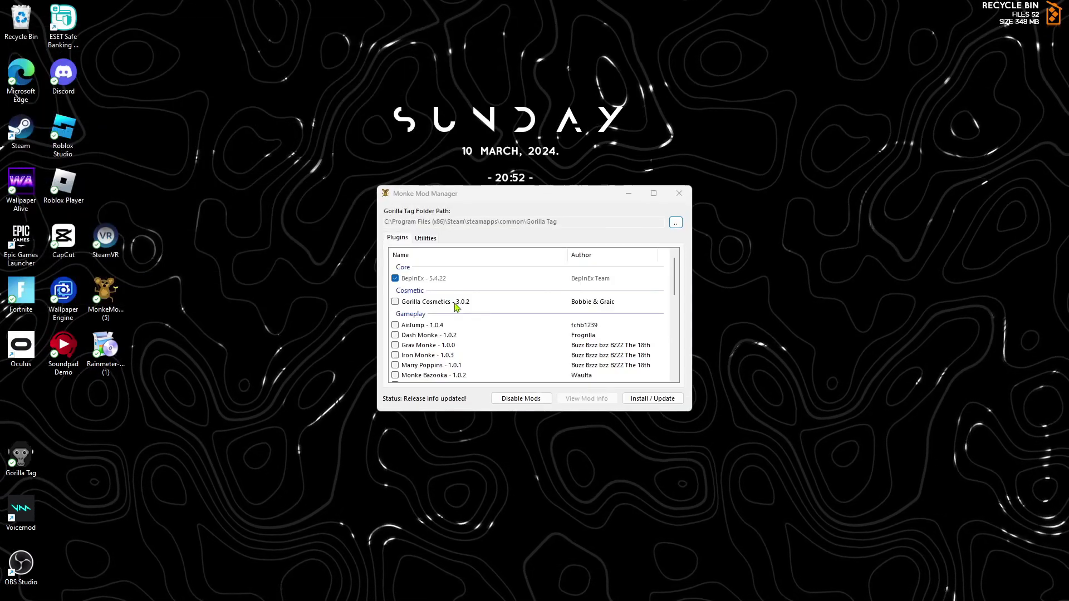
Step: Scroll the mod list with Utilla 1.6.12 ticked and switch to the Utilities page
scroll(502, 339, "down", 5)
scroll(498, 341, "down", 2)
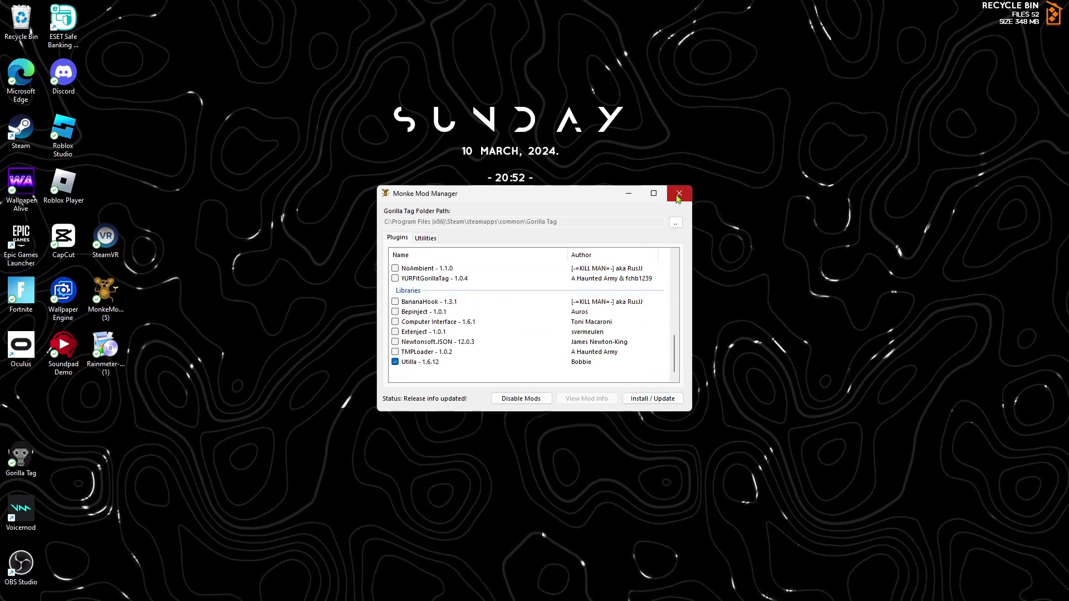
left_click(425, 238)
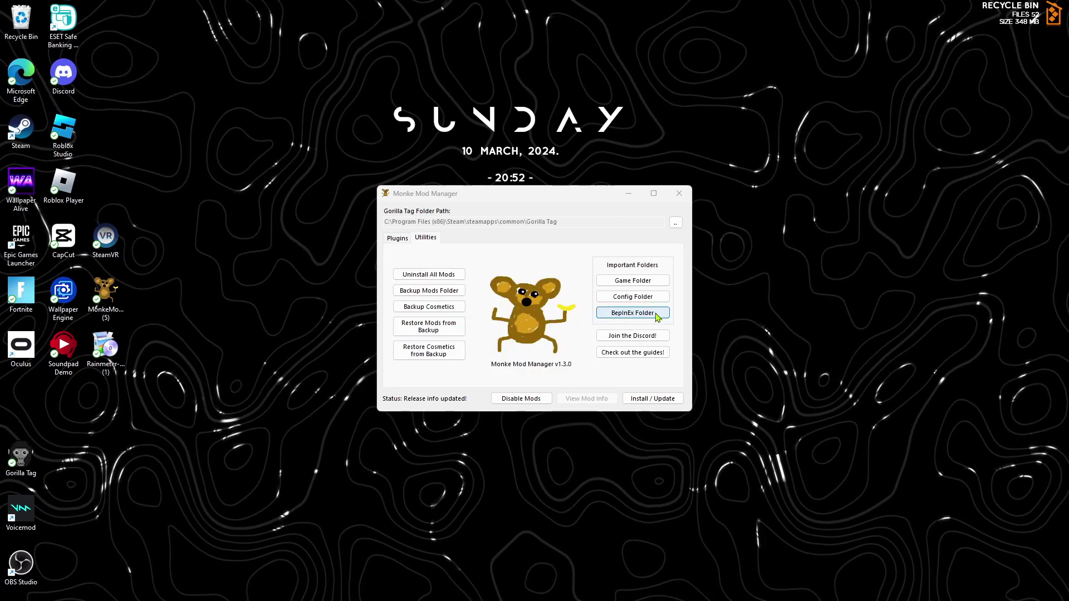
Step: Open the BepInEx folder from the manager, close the manager, and browse into plugins\Utilla
left_click(633, 313)
left_click(680, 194)
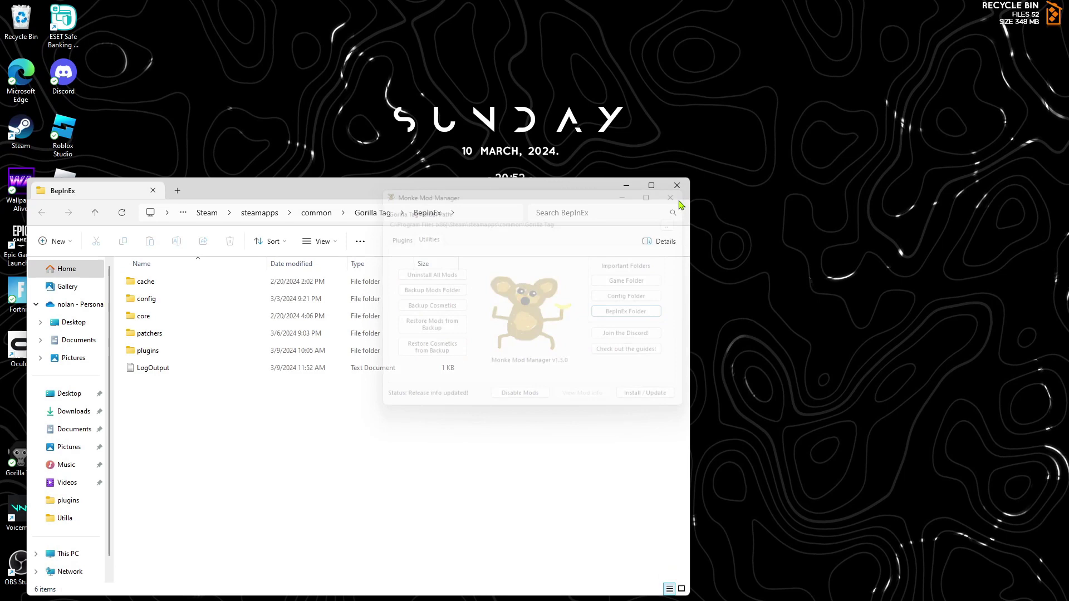
double_click(208, 352)
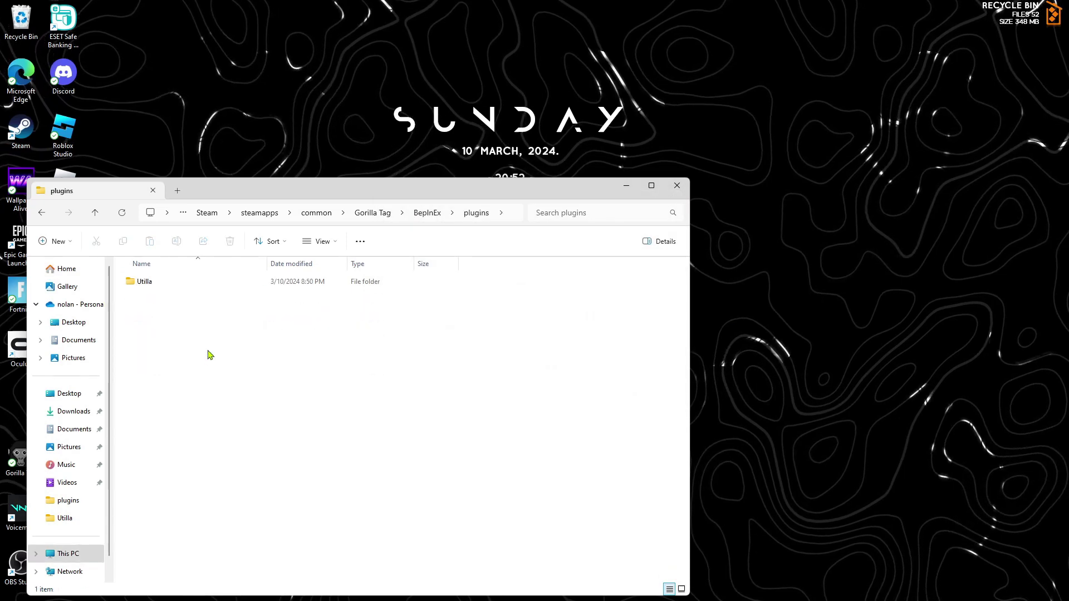
double_click(176, 284)
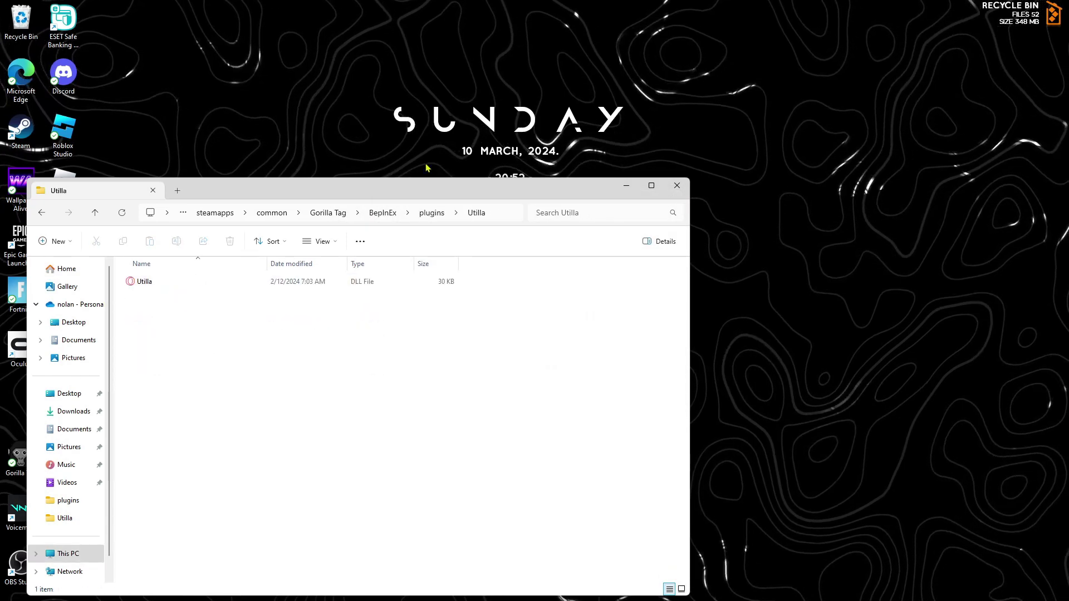
left_click(116, 73)
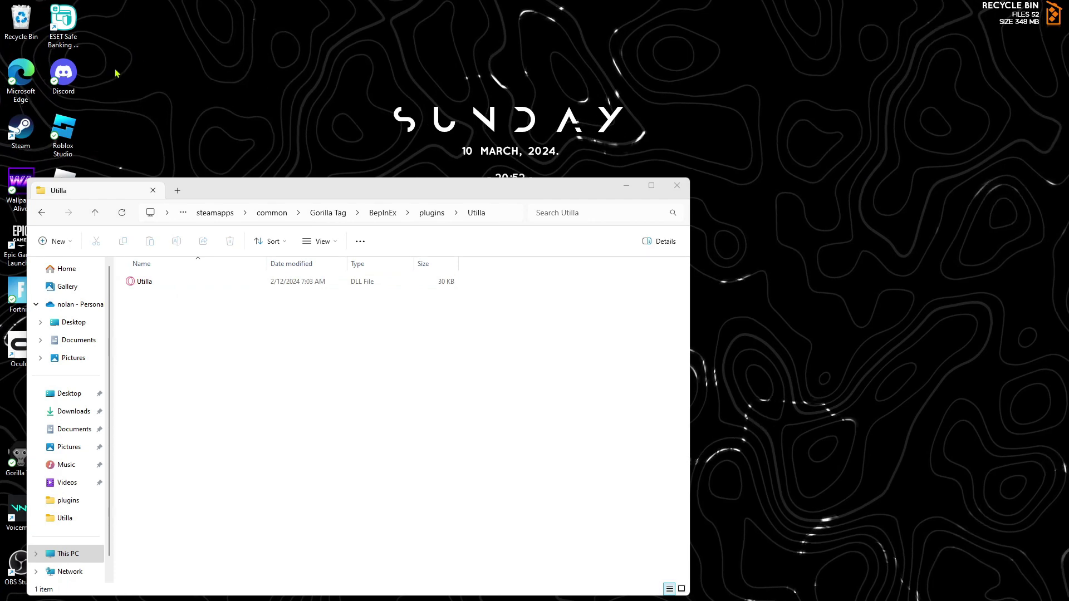
Step: Open Discord and go to the #download channel under MENU in the ii's Stupid Mods server
double_click(67, 71)
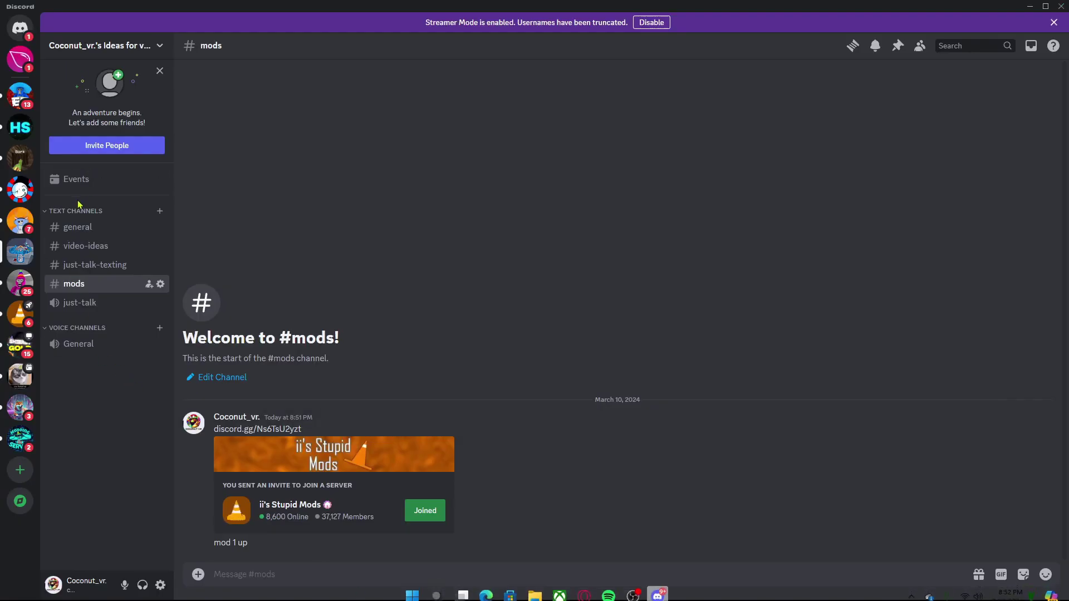
left_click(78, 227)
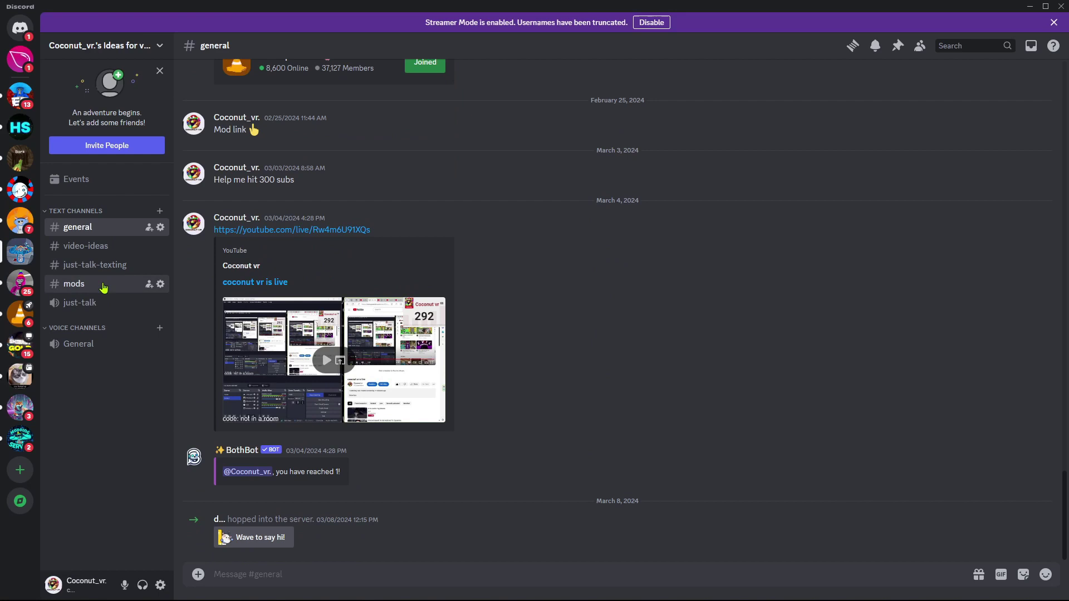
left_click(103, 285)
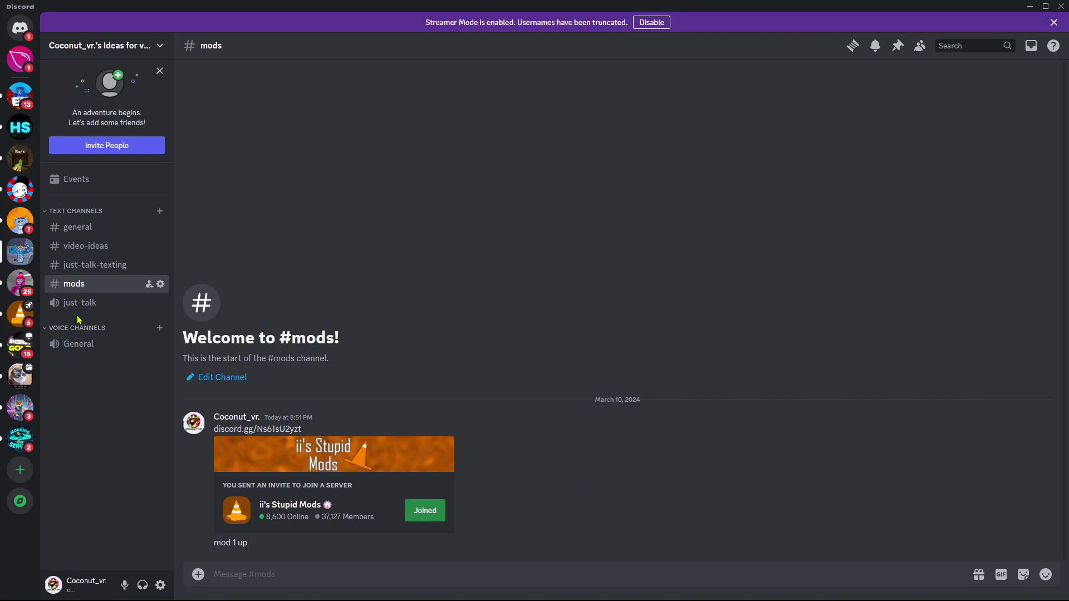
left_click(22, 320)
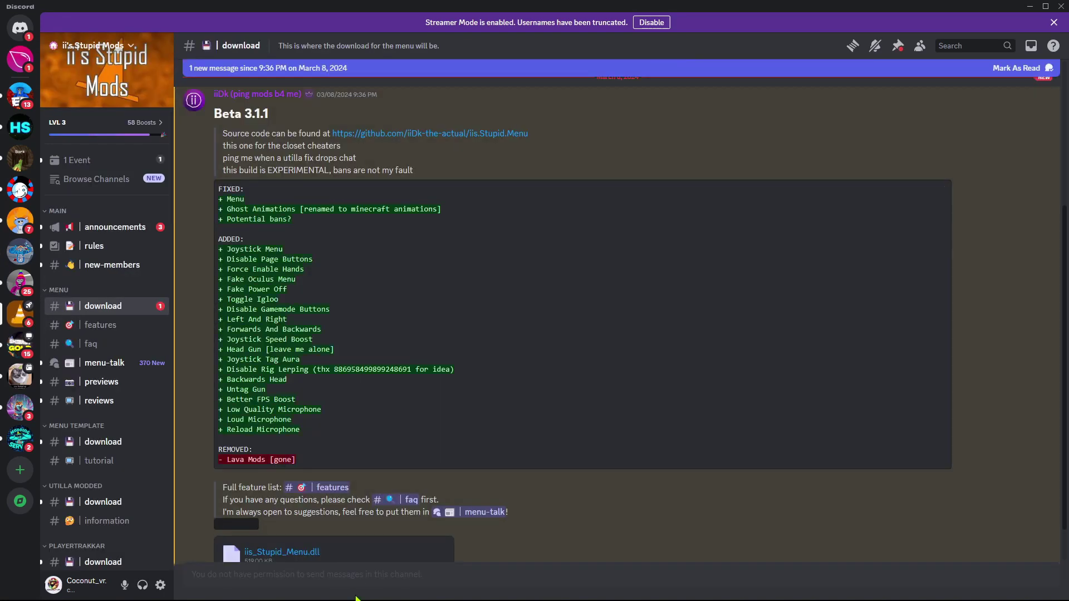
left_click(114, 225)
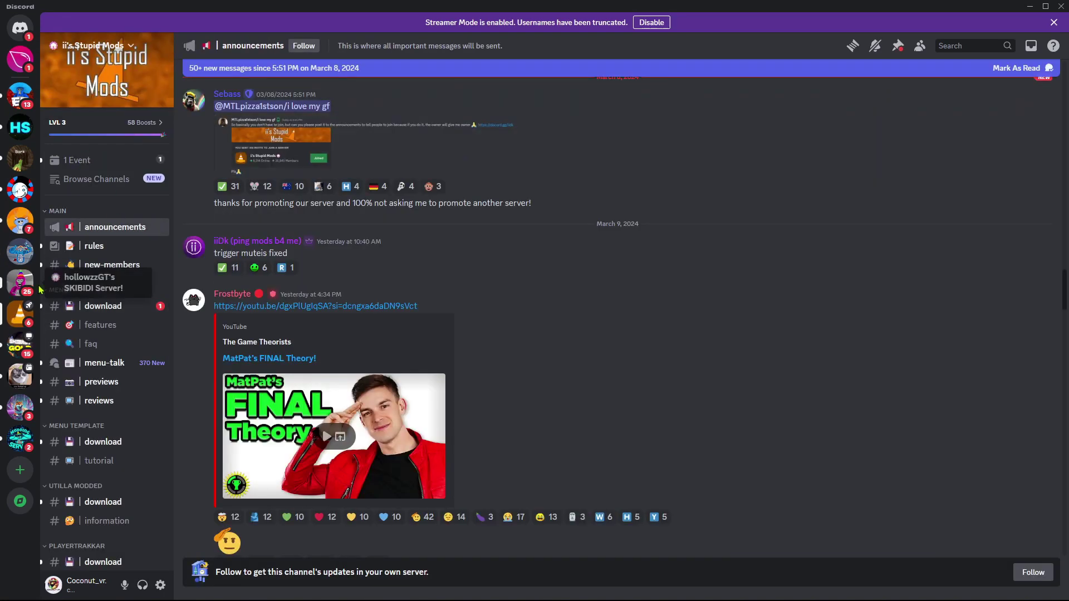
mouse_move(102, 383)
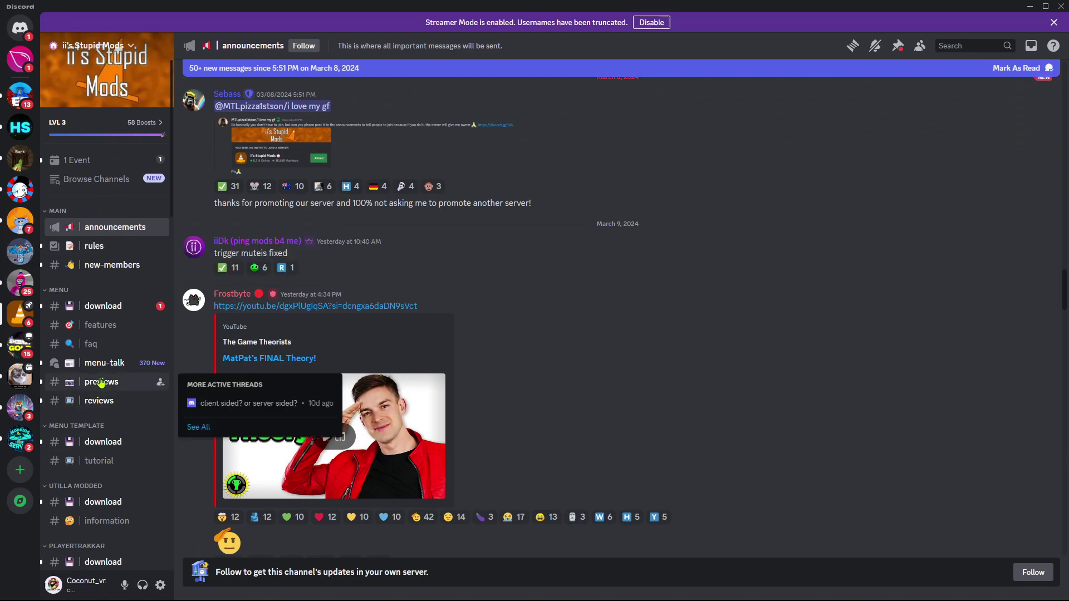
left_click(109, 306)
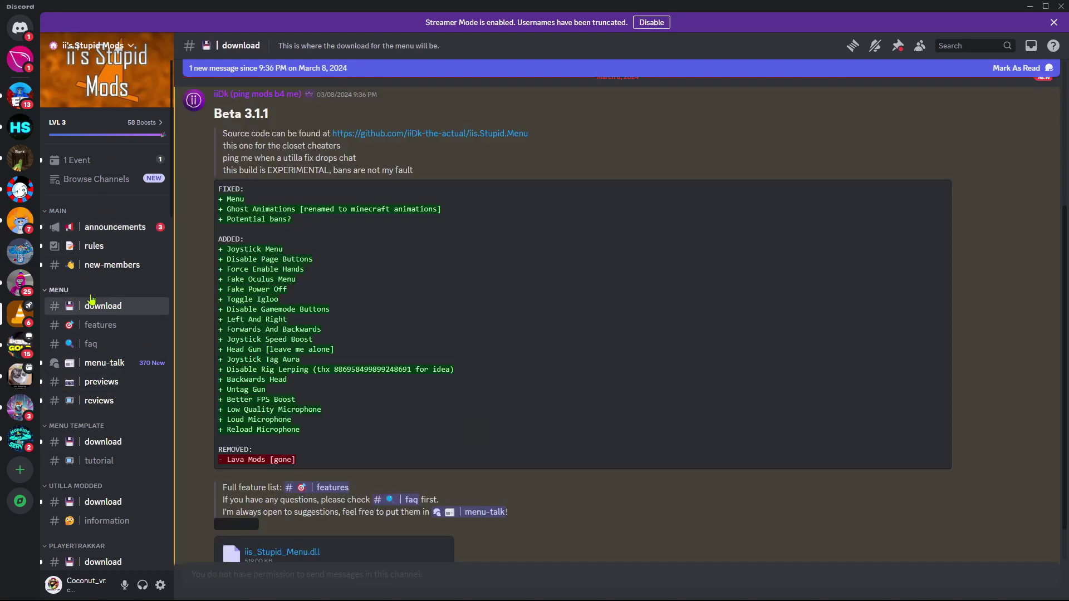
scroll(327, 540, "down", 2)
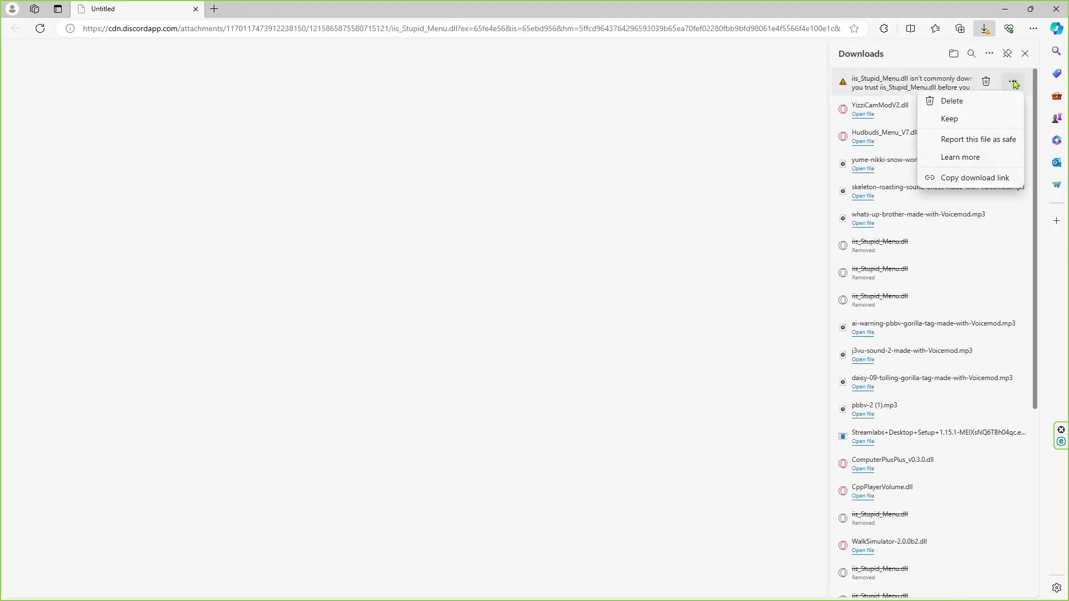
Step: Keep the flagged iis_Stupid_Menu.dll download in Edge using Keep anyway
left_click(968, 123)
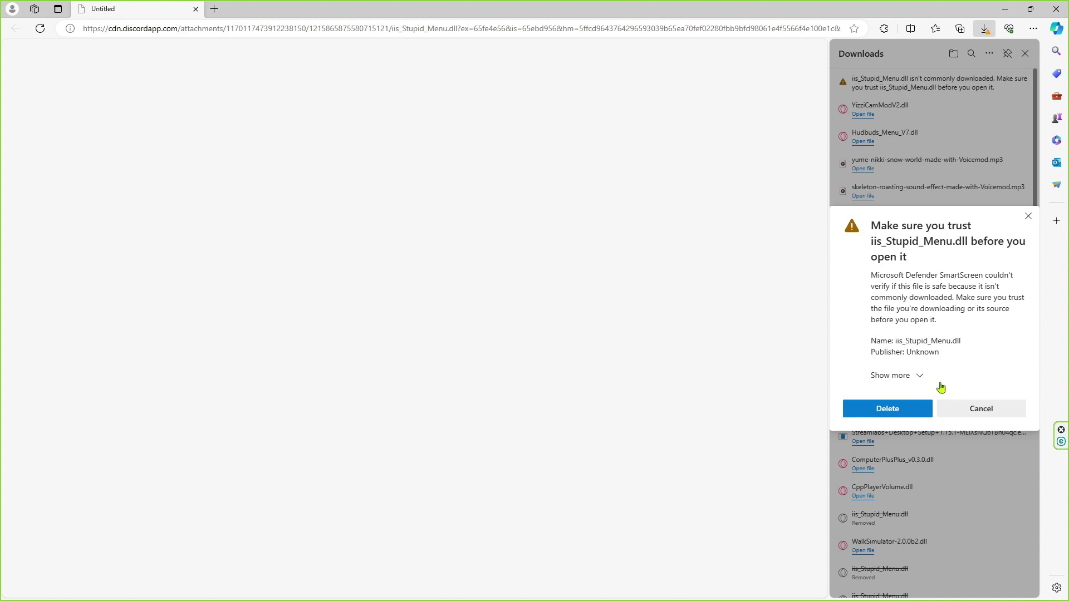
left_click(897, 376)
left_click(898, 370)
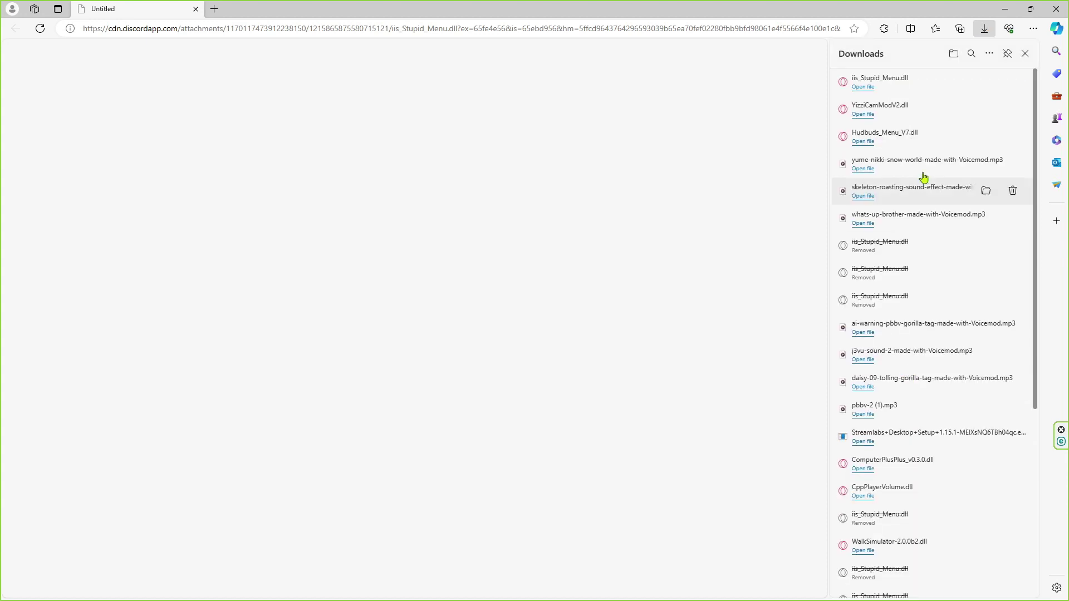
Step: Minimize Edge, close Discord, and drag iis_Stupid_Menu.dll into the Utilla plugins folder
left_click(1027, 10)
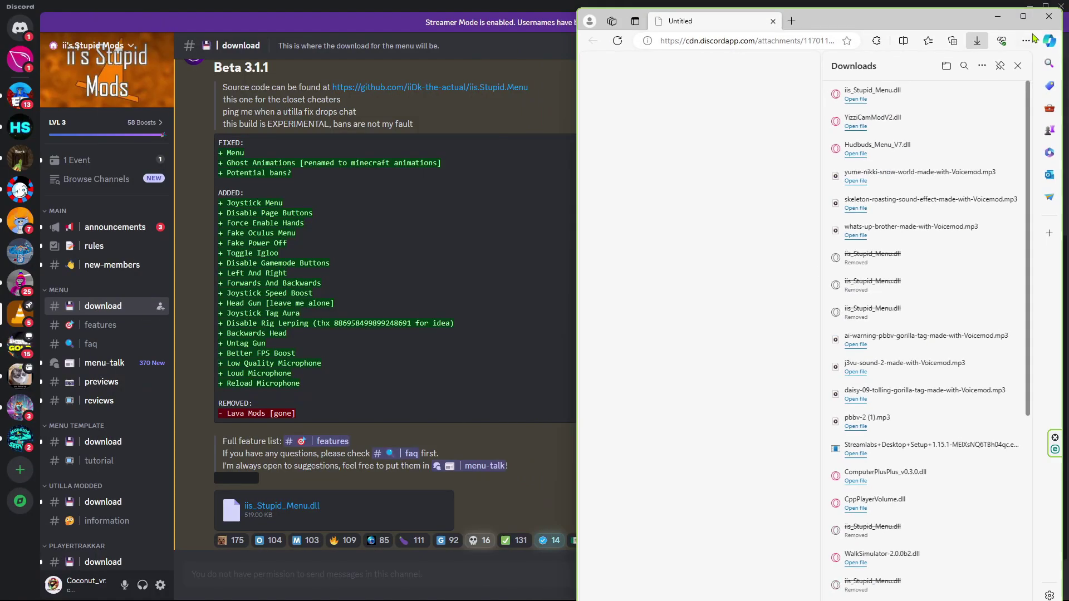
left_click(378, 9)
left_click(1058, 8)
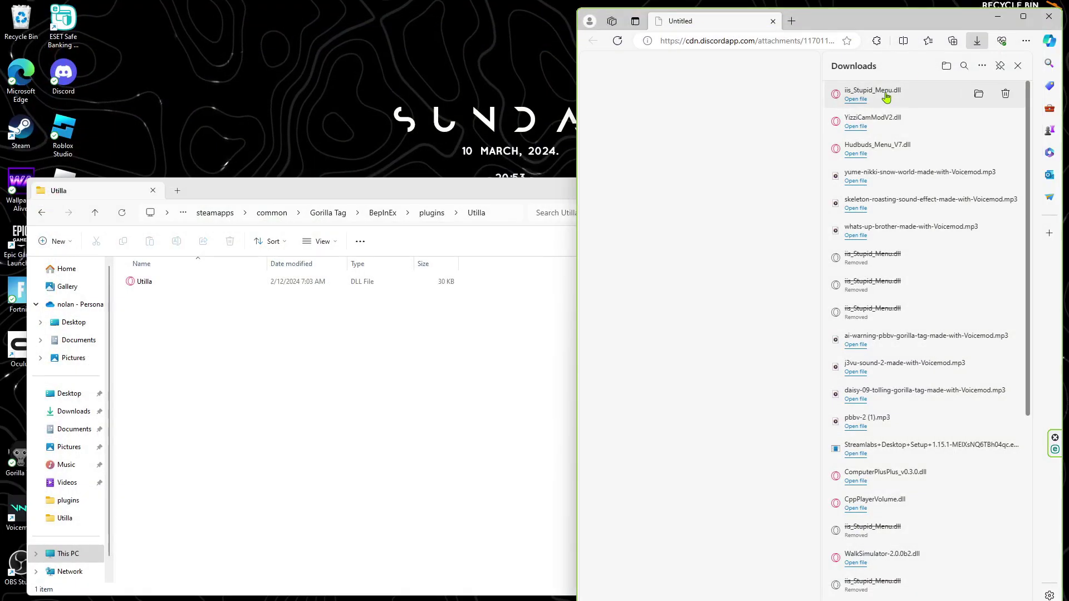
left_click_drag(389, 328, 215, 329)
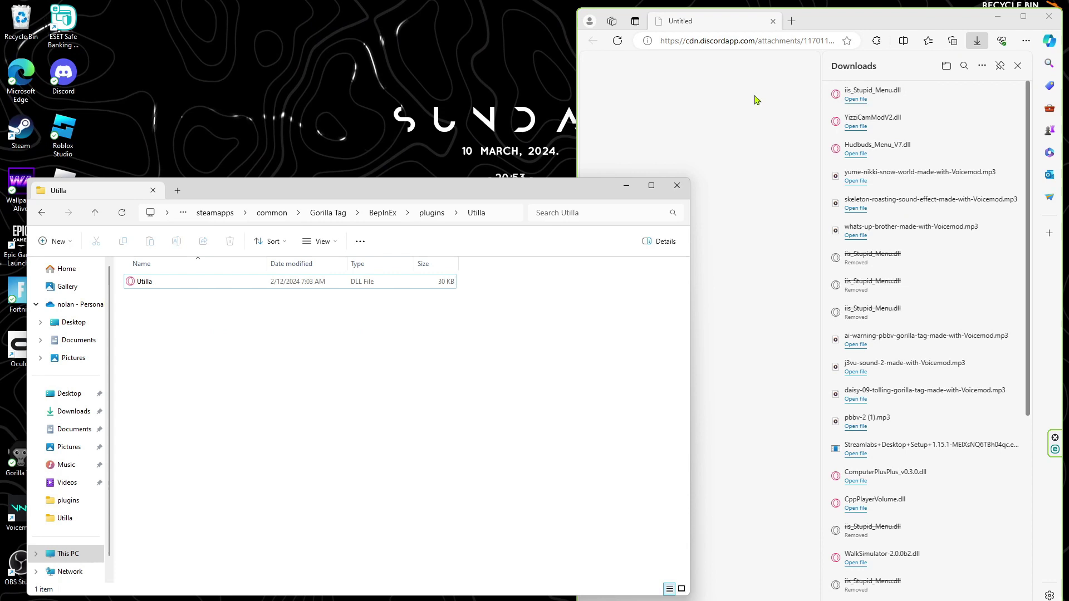
Step: Dismiss the antivirus alert after Norton removes the file, and reopen Discord
left_click(897, 103)
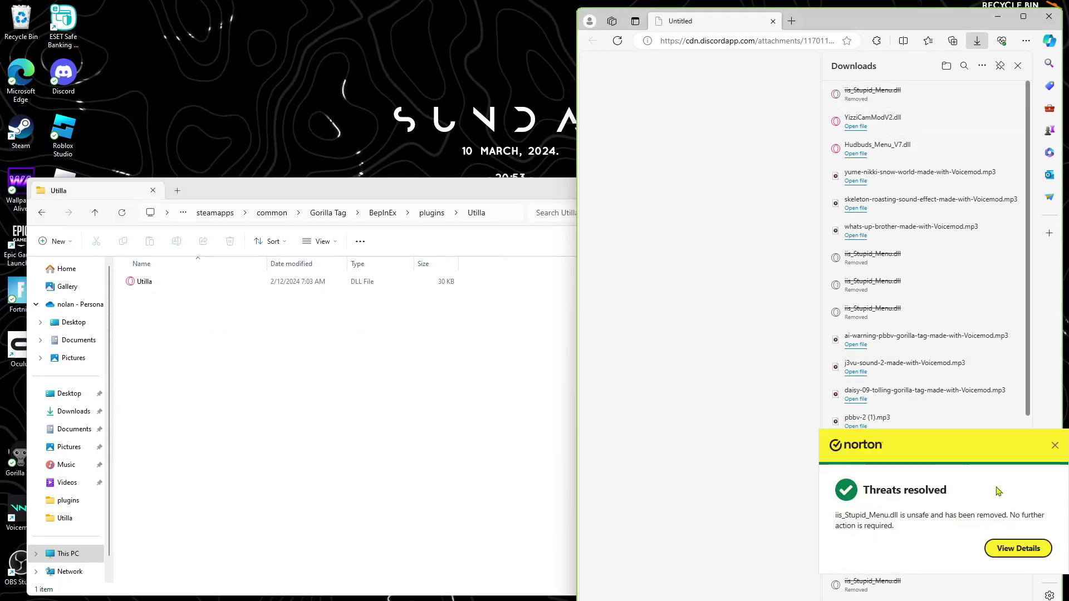
left_click(1054, 446)
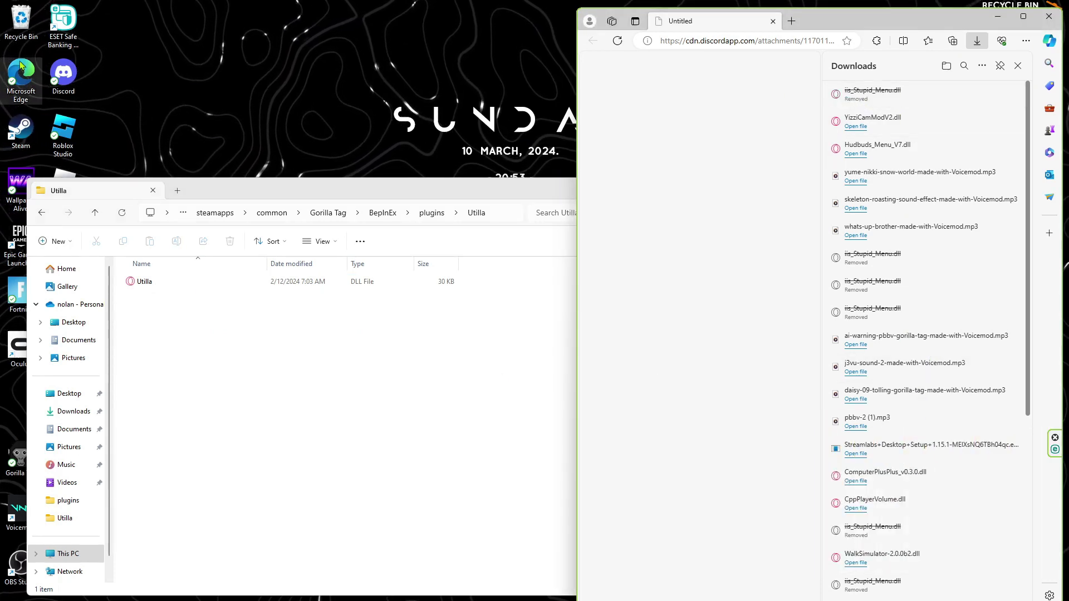
left_click(66, 80)
double_click(65, 81)
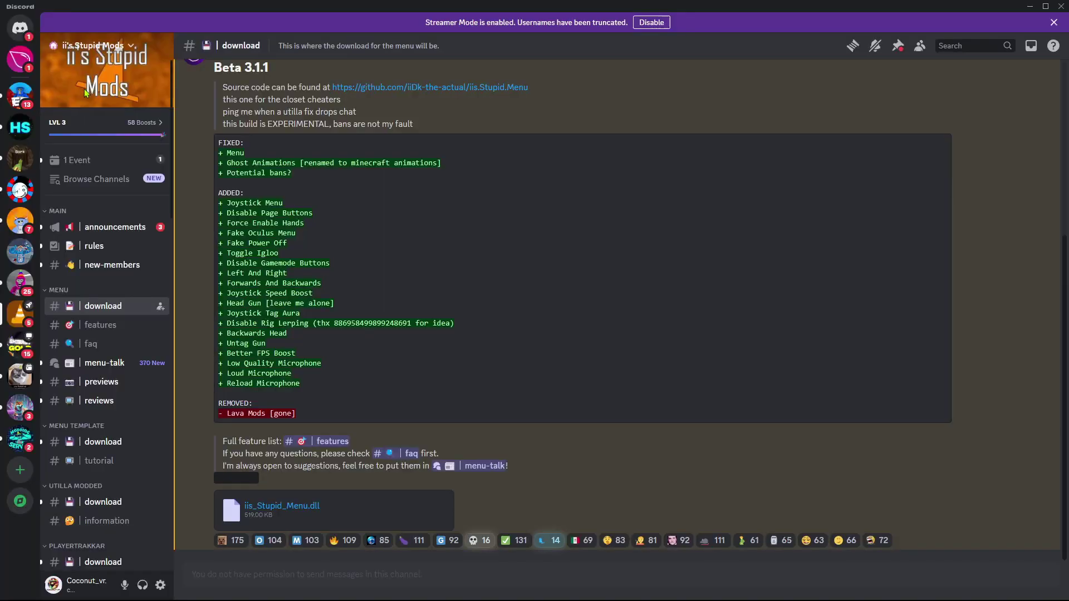
Step: Download iis_Stupid_Menu.dll again from Discord and keep it anyway in Edge Downloads
left_click(295, 507)
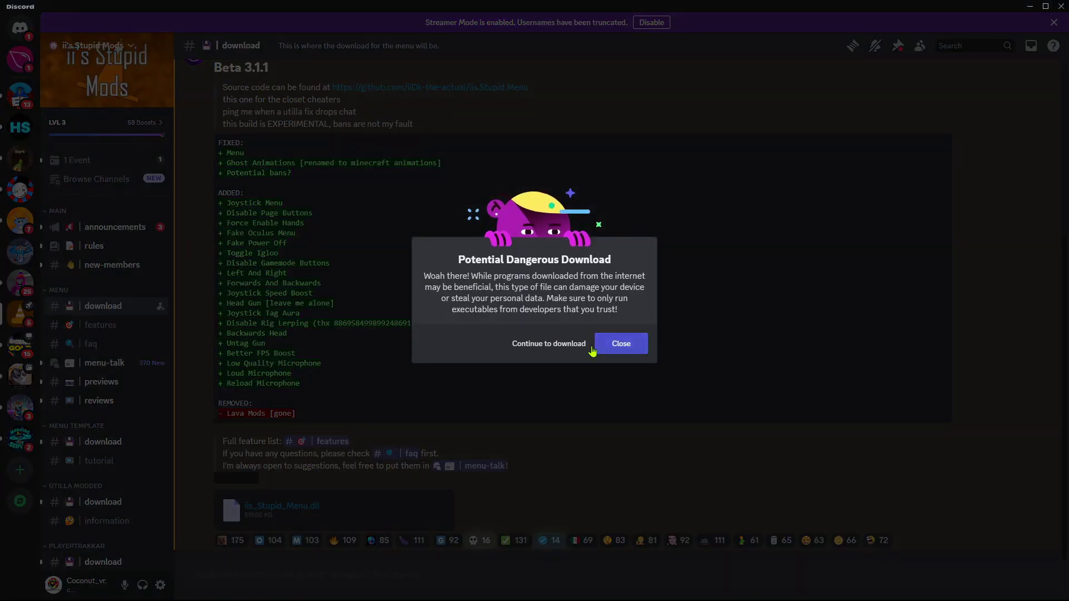
left_click(585, 344)
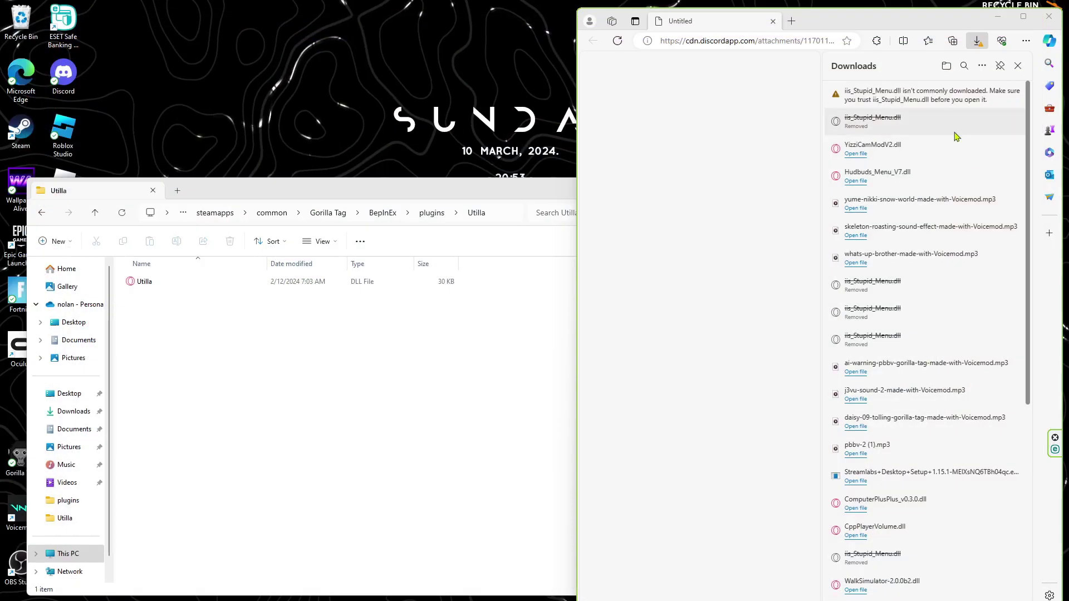
left_click(1006, 96)
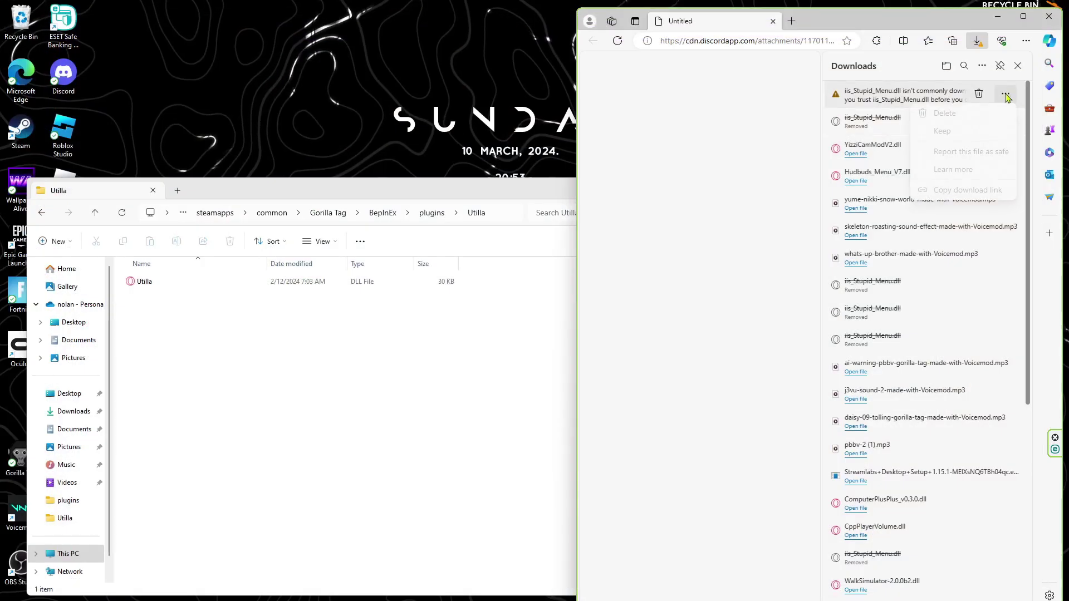
left_click(949, 135)
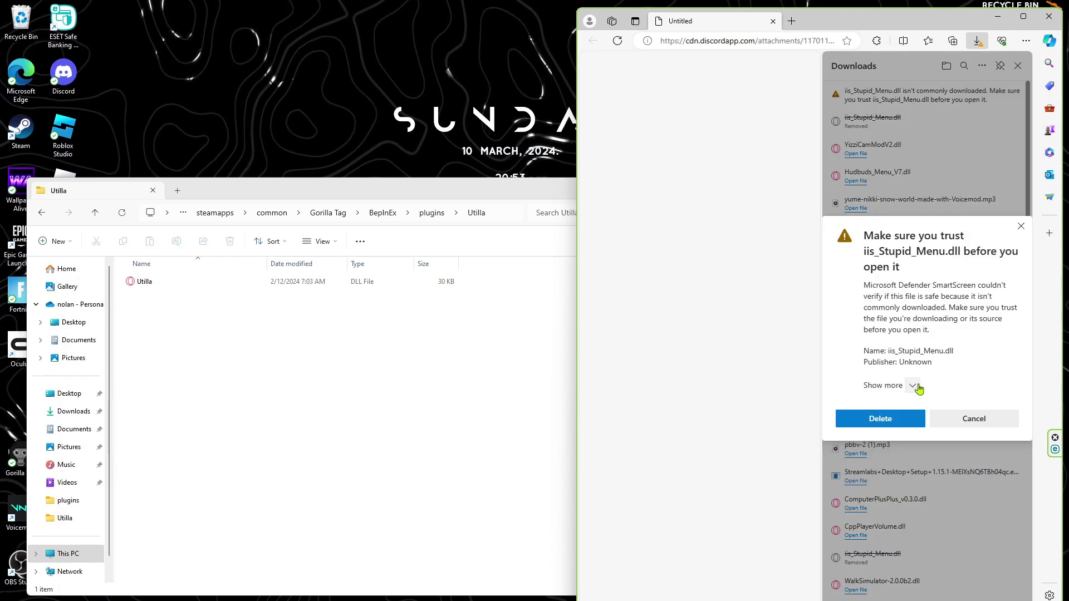
left_click(914, 386)
left_click(897, 378)
left_click(263, 384)
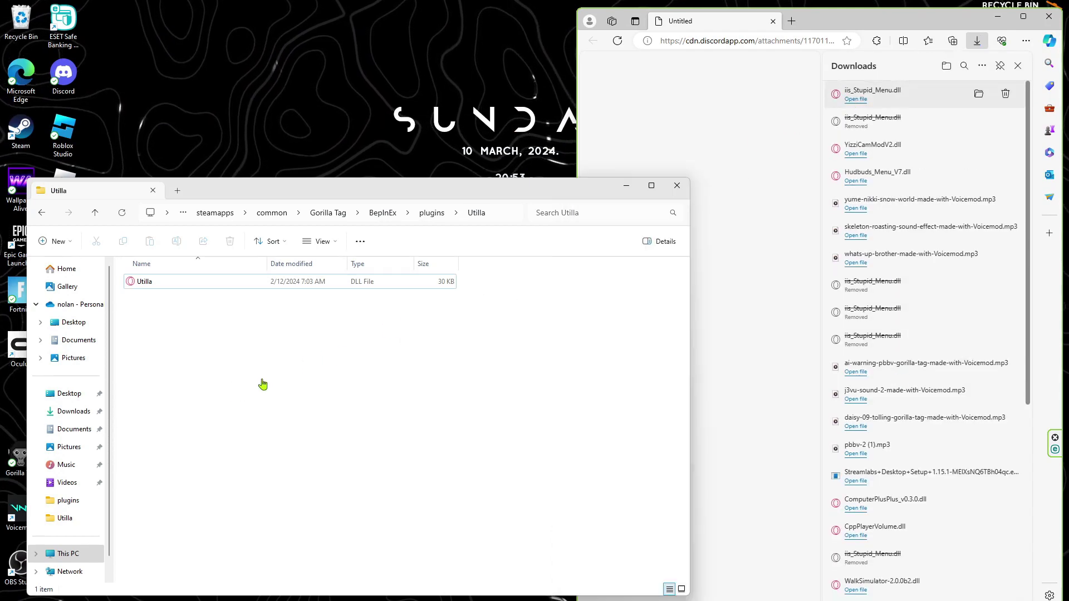
Step: Drop iis_Stupid_Menu.dll into the Utilla folder, dismiss the antivirus alert, and close Edge and Explorer
left_click_drag(263, 384, 262, 383)
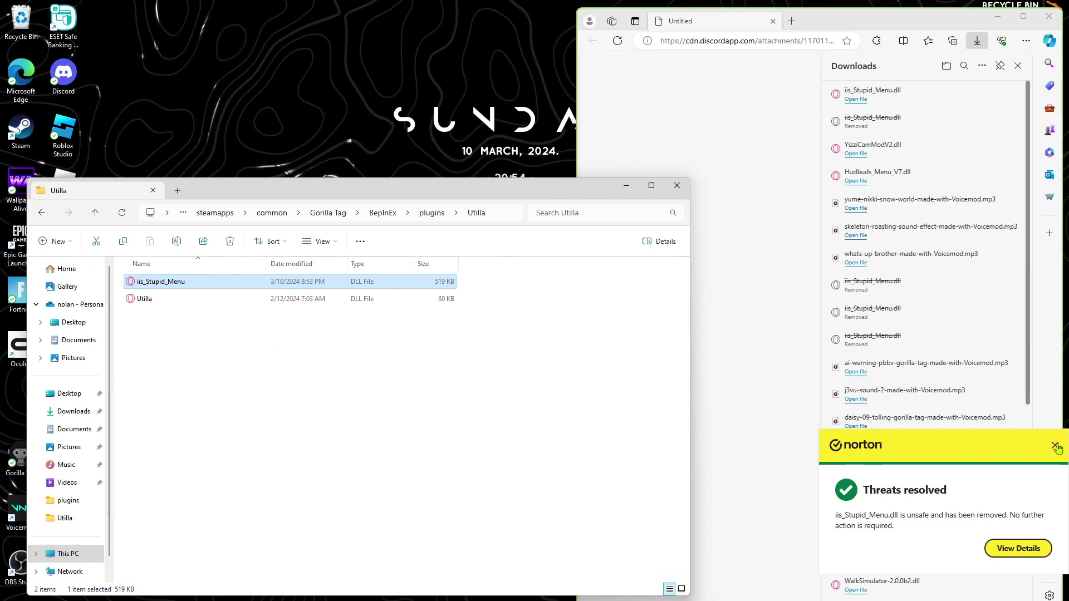
left_click(1055, 447)
left_click(1050, 18)
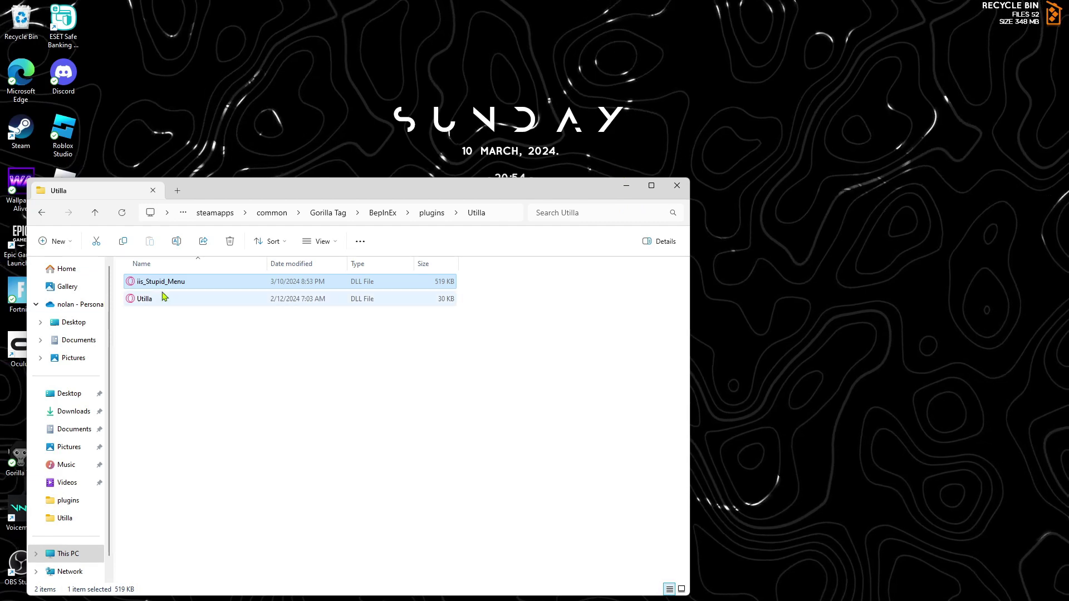
left_click(678, 188)
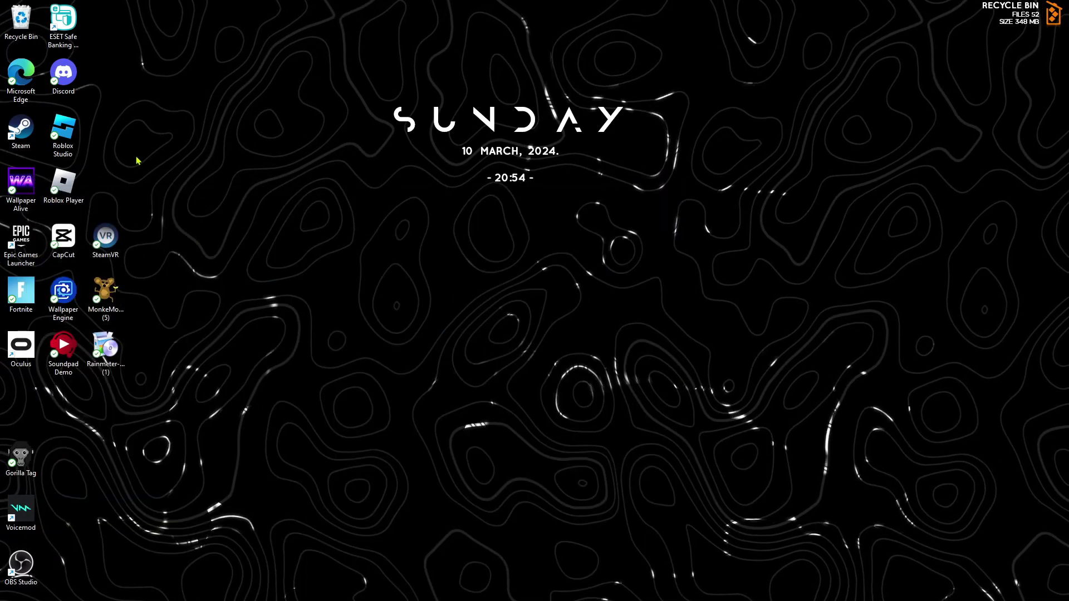
Step: Start Gorilla Tag with PLAY from the Steam library so it shows as Running
double_click(19, 124)
left_click(202, 145)
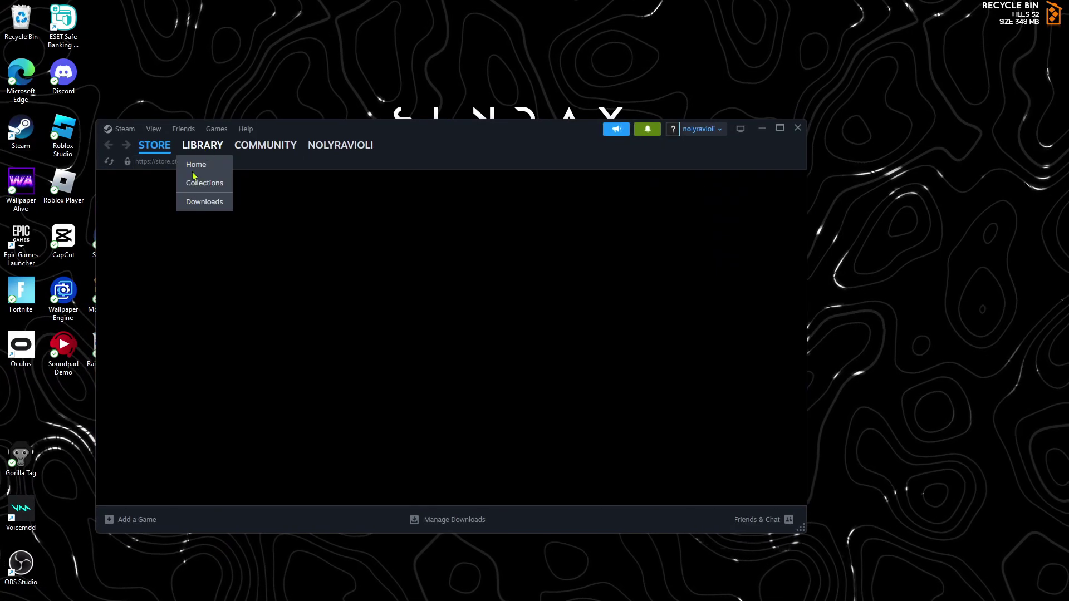
left_click(145, 255)
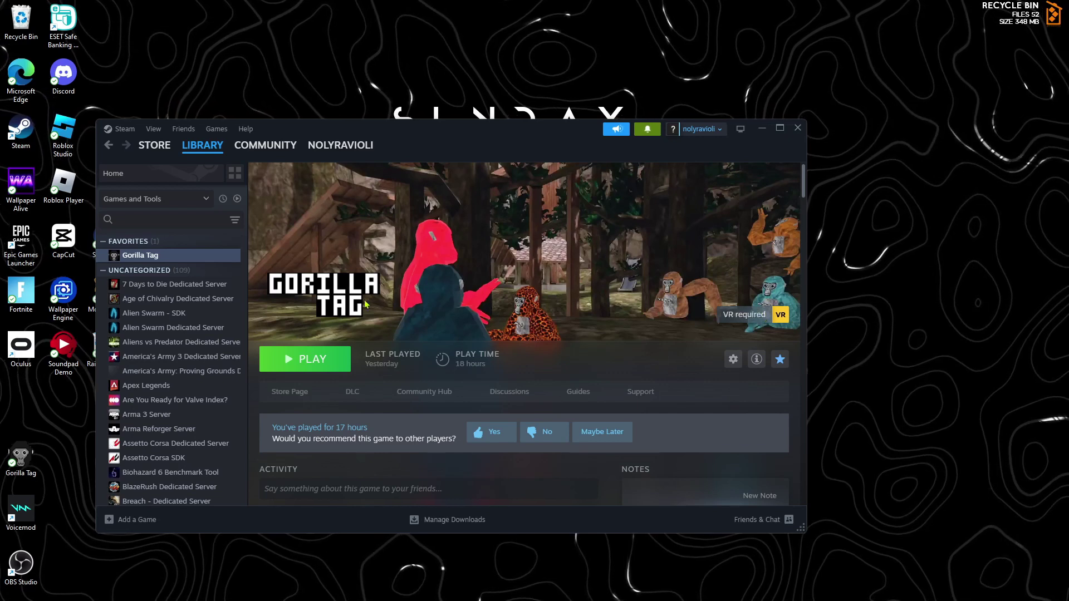
left_click(322, 360)
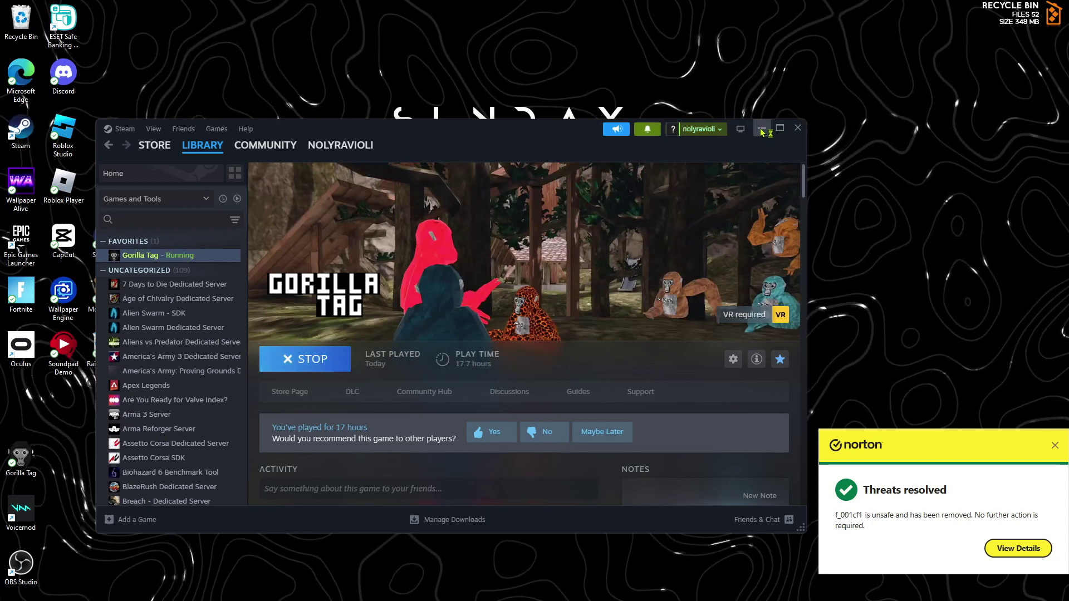
left_click(793, 134)
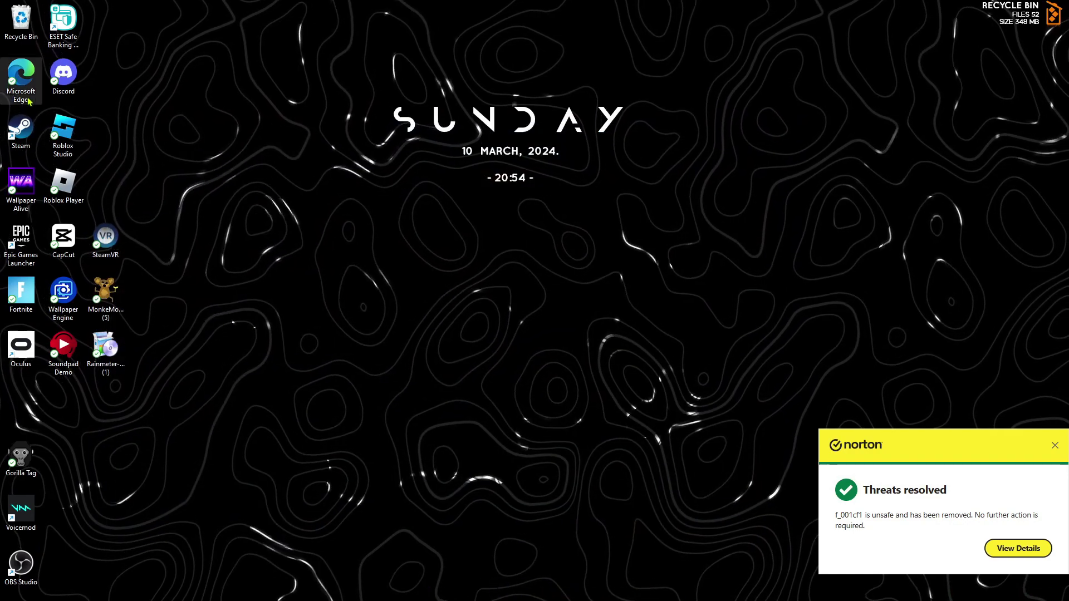
double_click(20, 129)
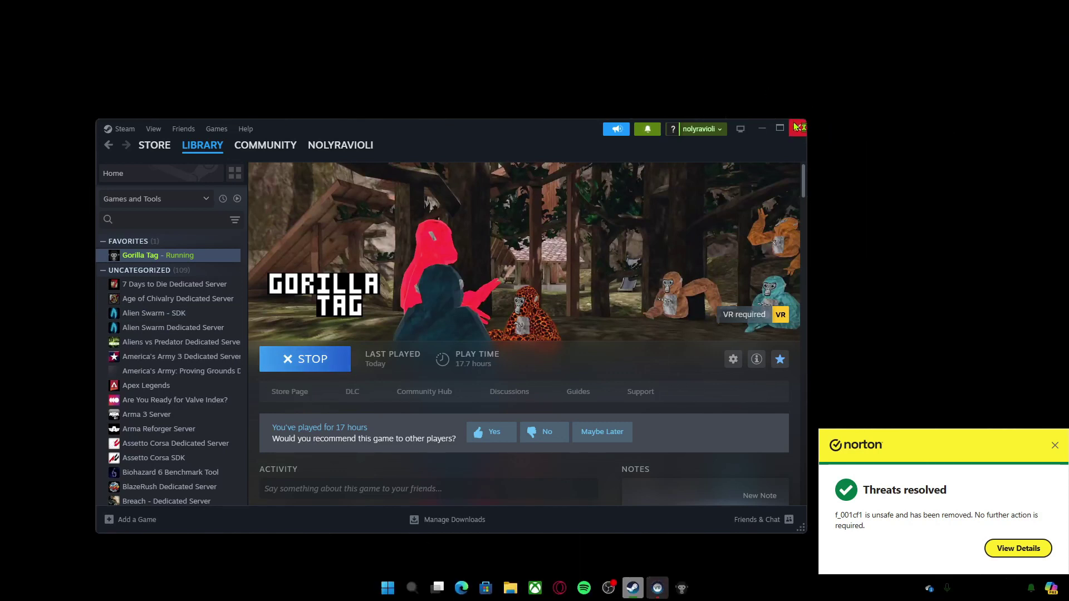
Step: Confirm Gorilla Tag reaches its lobby, then close the game from its taskbar icon
left_click(795, 127)
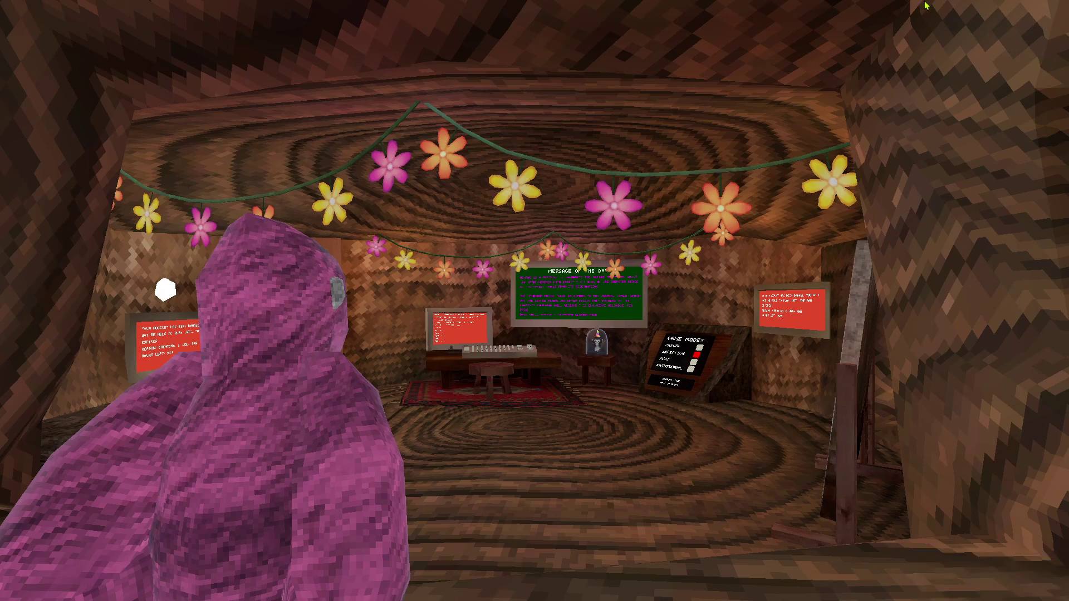
key("super")
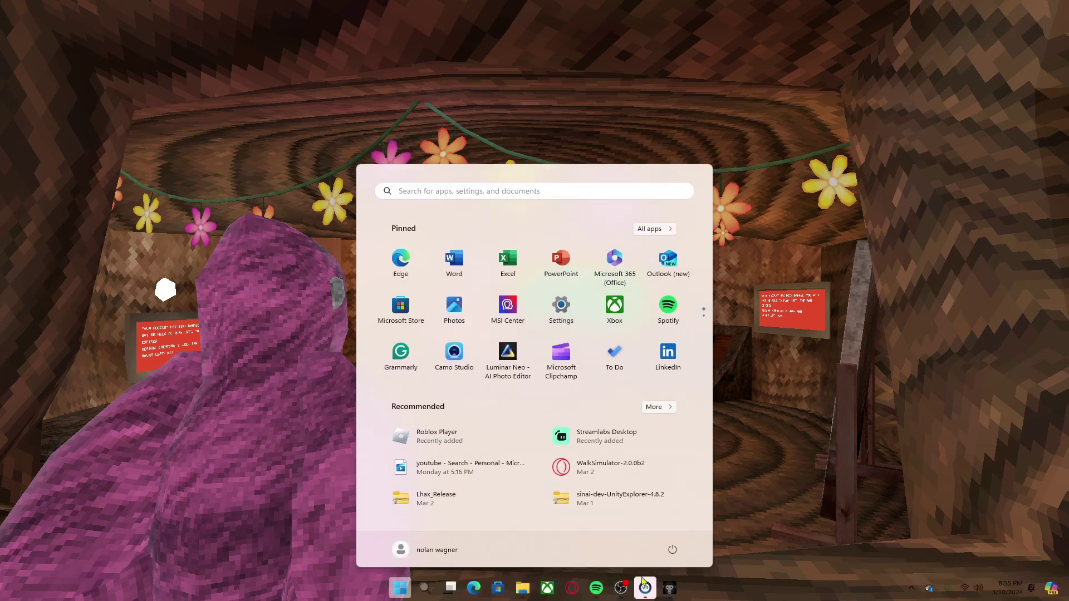
right_click(670, 595)
left_click(654, 559)
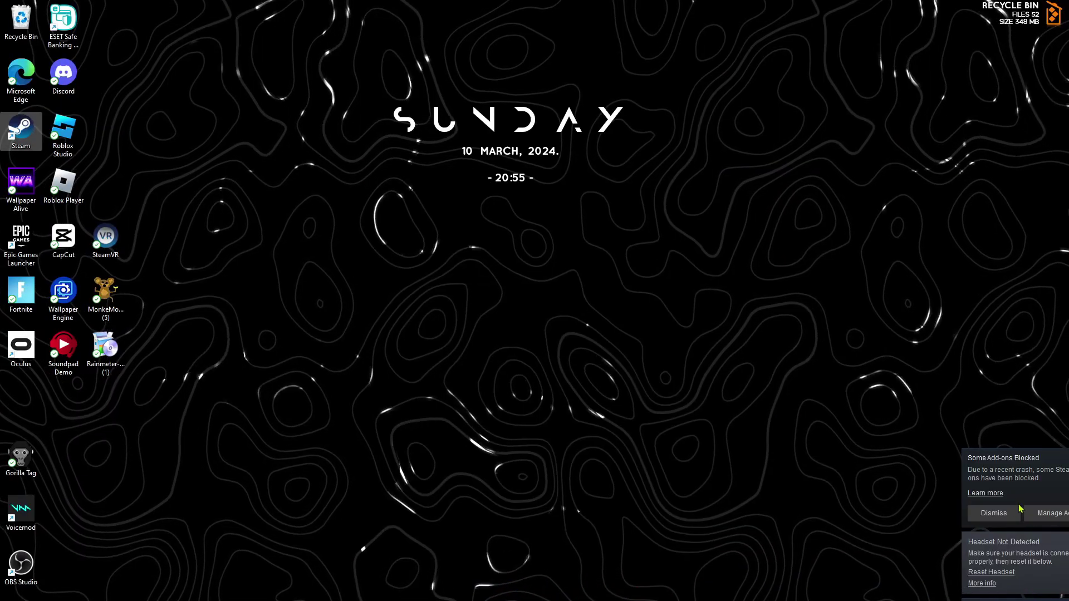
Step: Set Gorilla Tag.exe as the game path again and open its BepInEx folder from Utilities
left_click(997, 513)
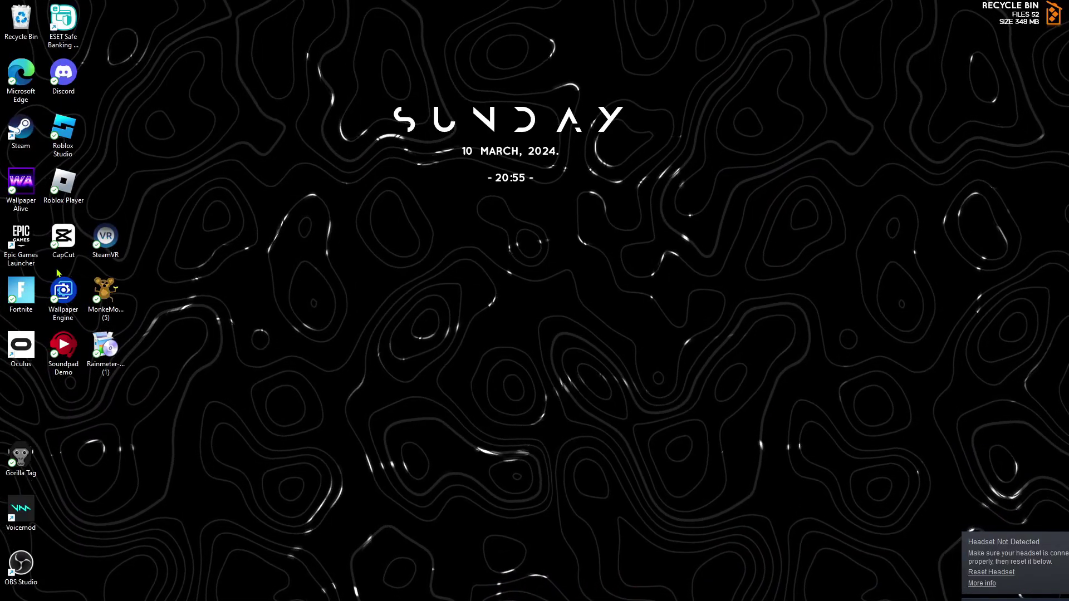
double_click(105, 293)
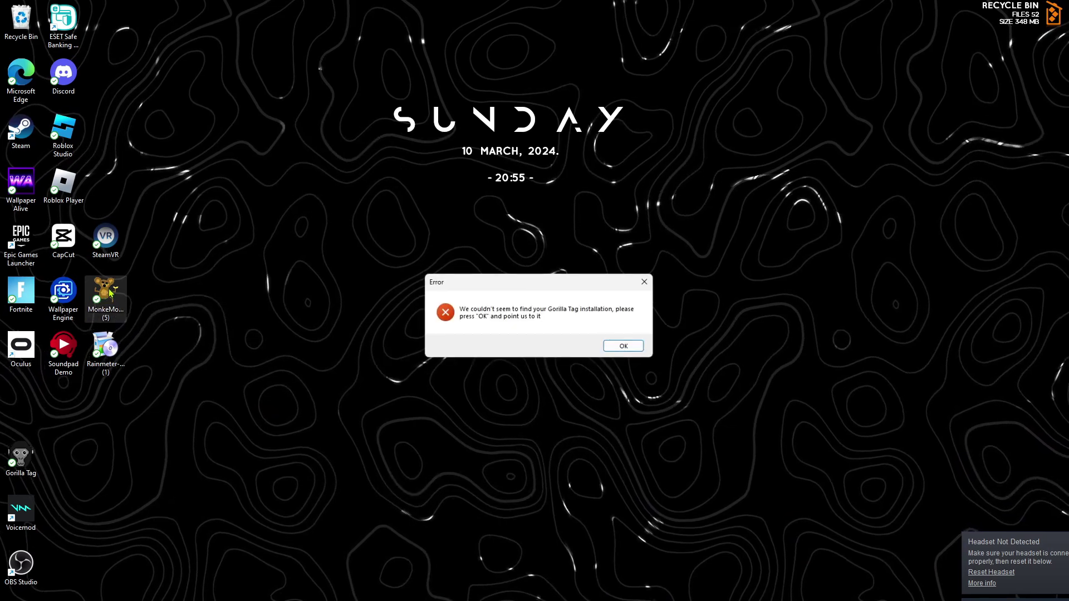
left_click(624, 348)
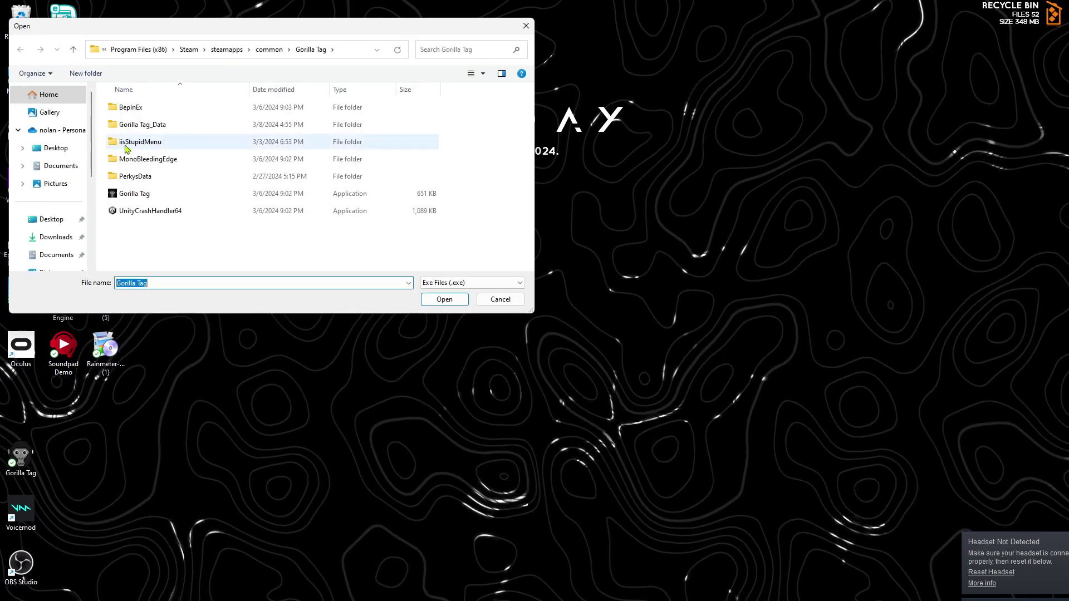
left_click(134, 193)
left_click(444, 299)
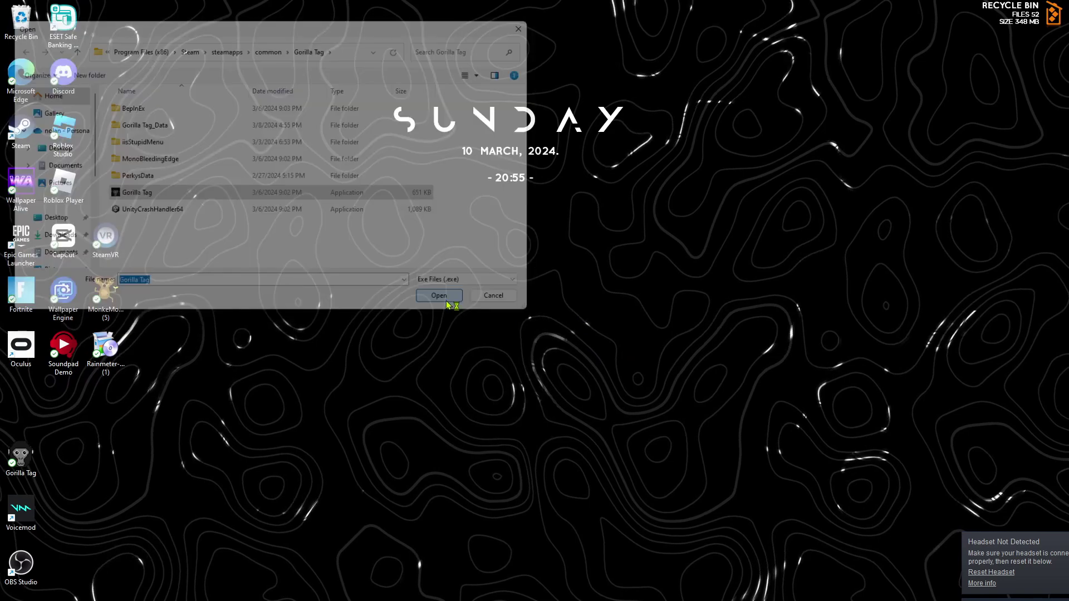
left_click(426, 238)
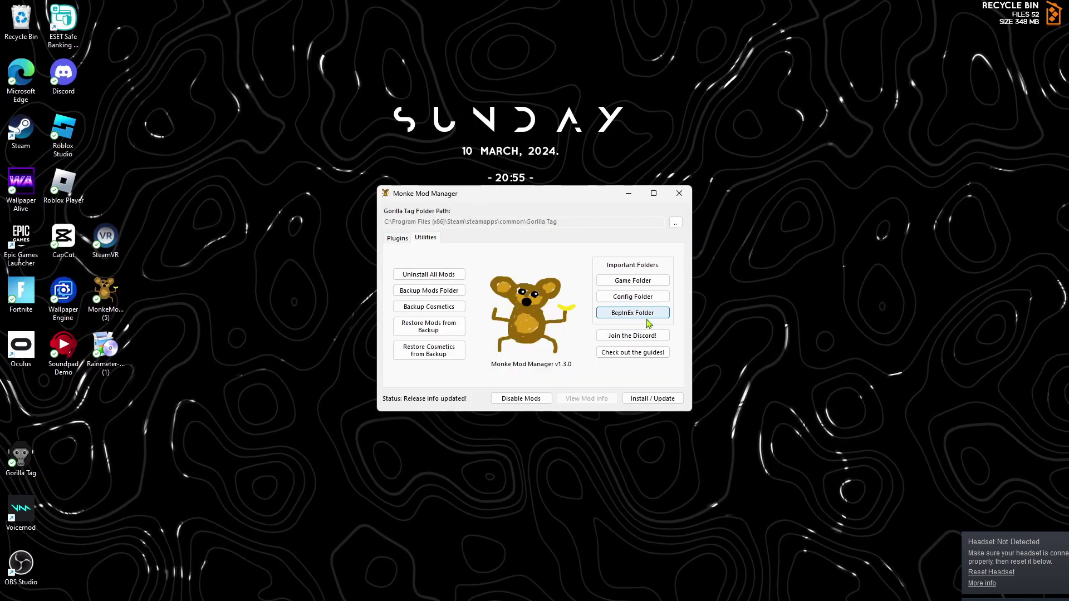
left_click(633, 313)
Step: Close the mod manager and browse into BepInEx\plugins\Utilla, now holding only the Utilla DLL
left_click(679, 193)
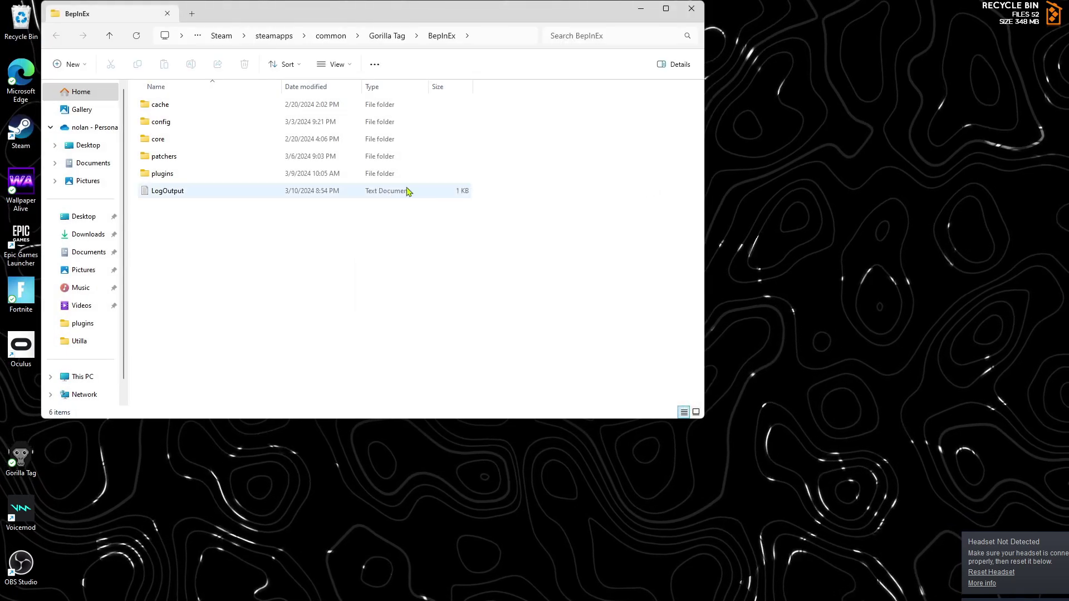
double_click(223, 174)
double_click(208, 108)
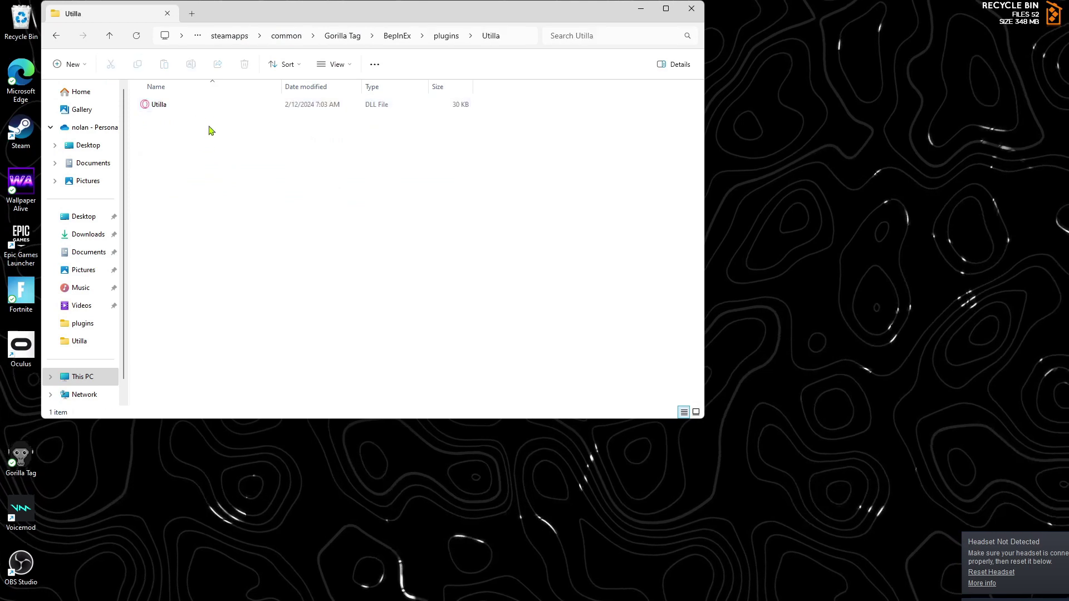